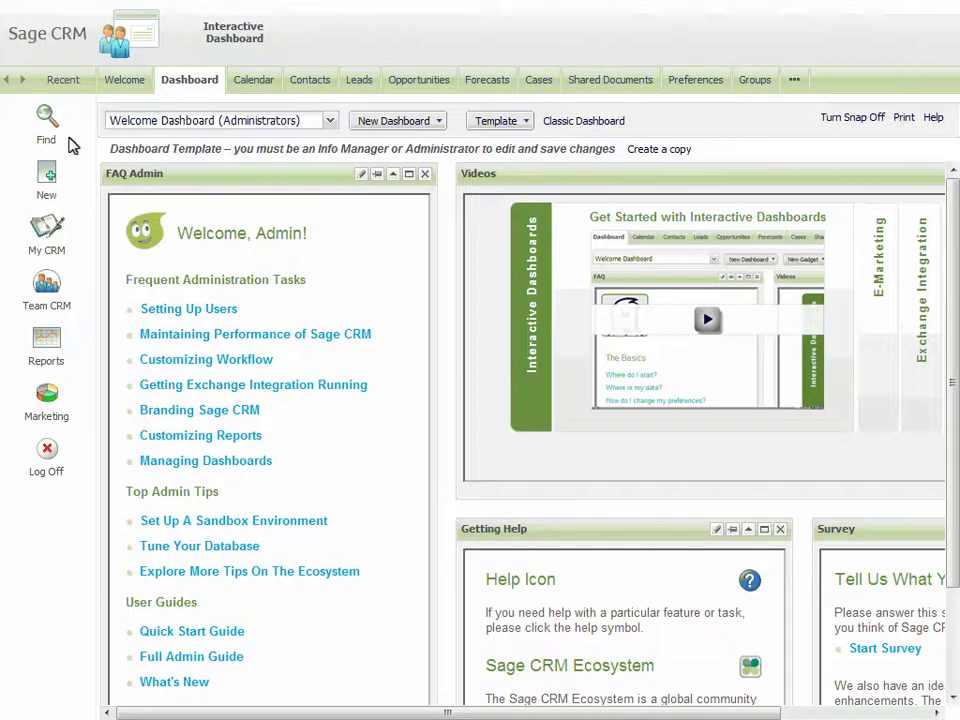
Open the Gatecom contact's record from Recent and show its Documents.
click(62, 80)
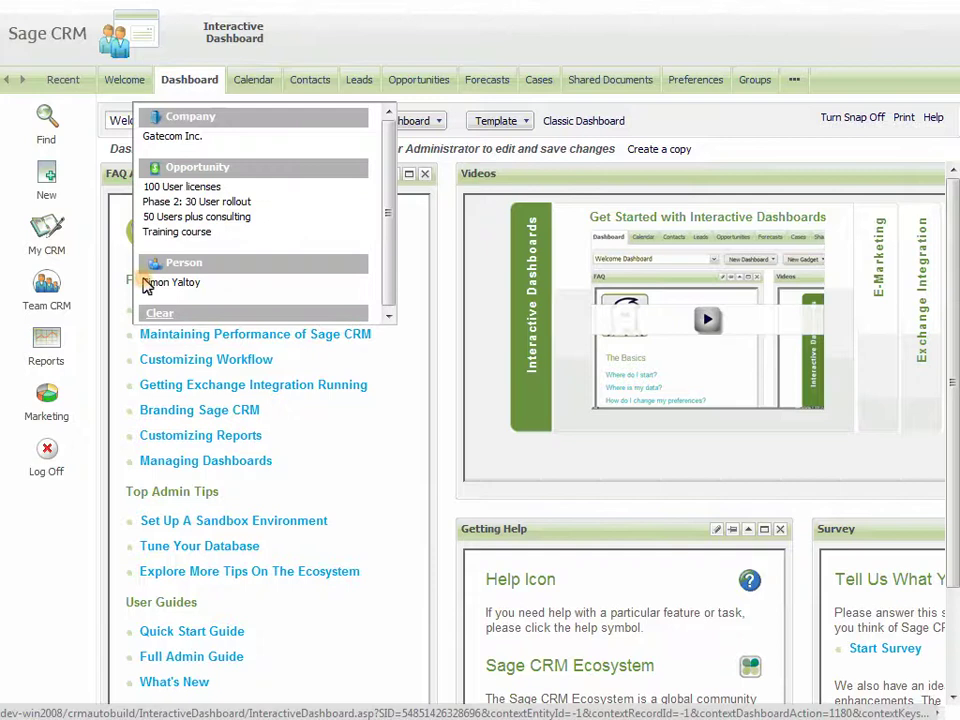
click(160, 283)
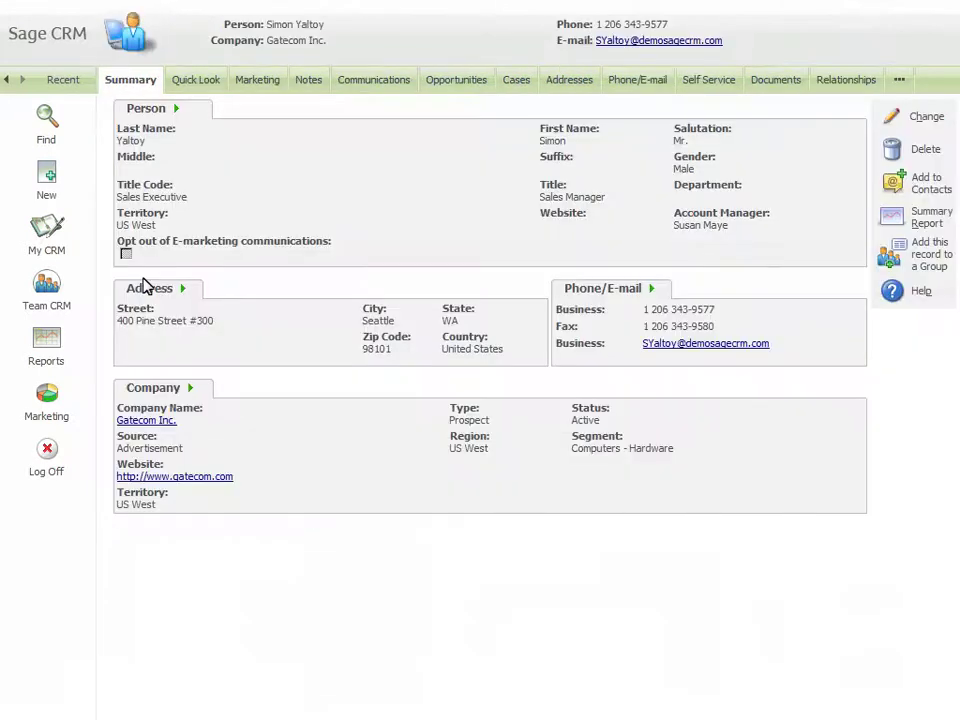
click(778, 88)
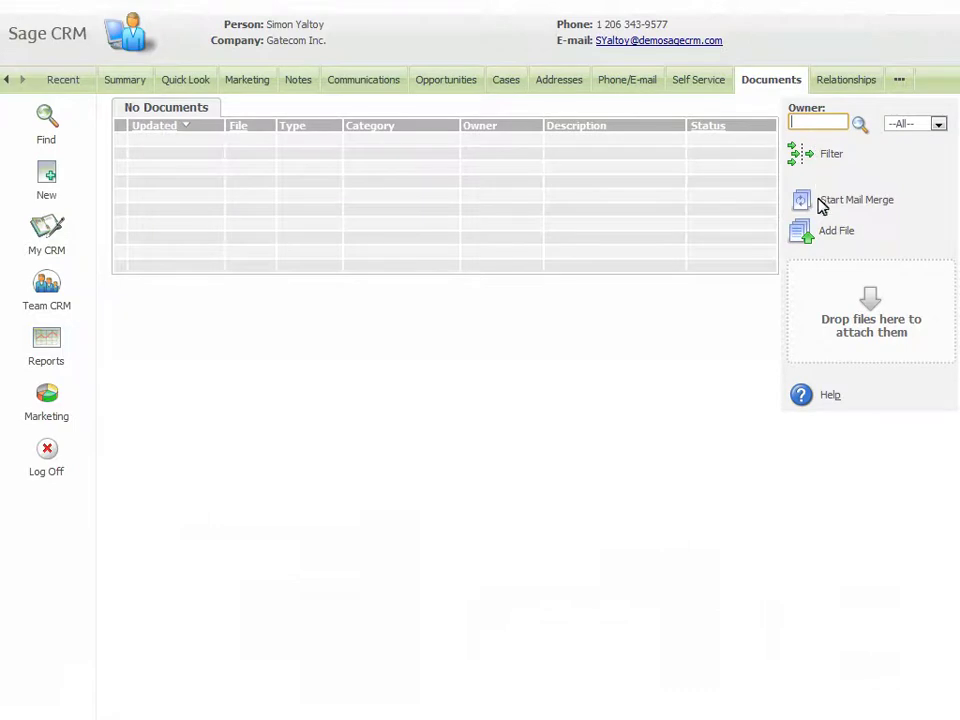
Upload 2012 Pricing, Marketing brochure, New Products and Promotions as new documents.
click(822, 230)
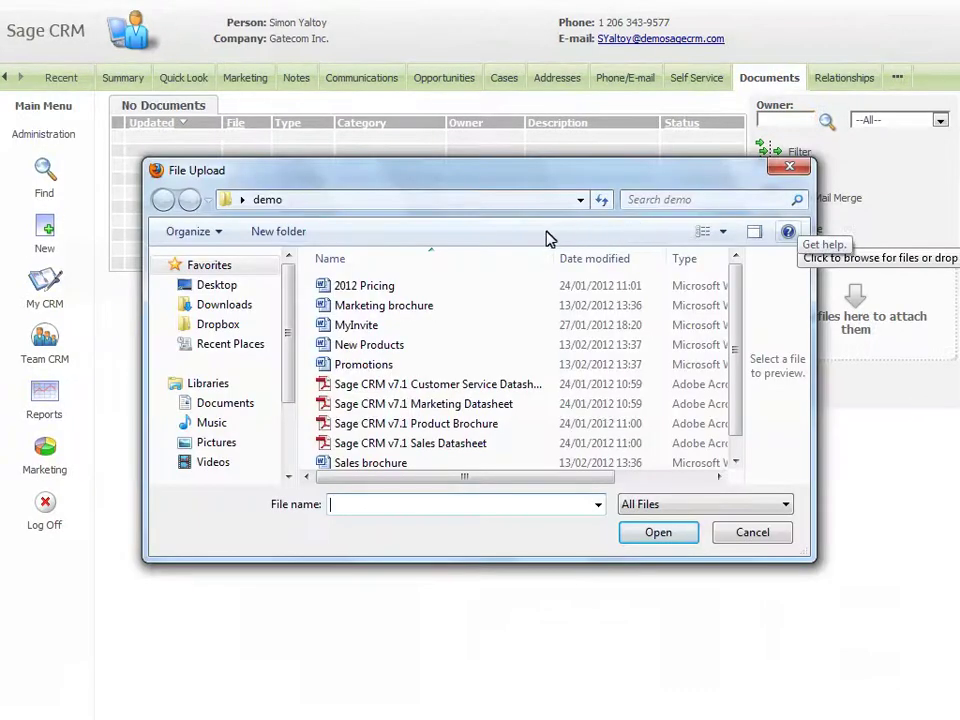
click(427, 285)
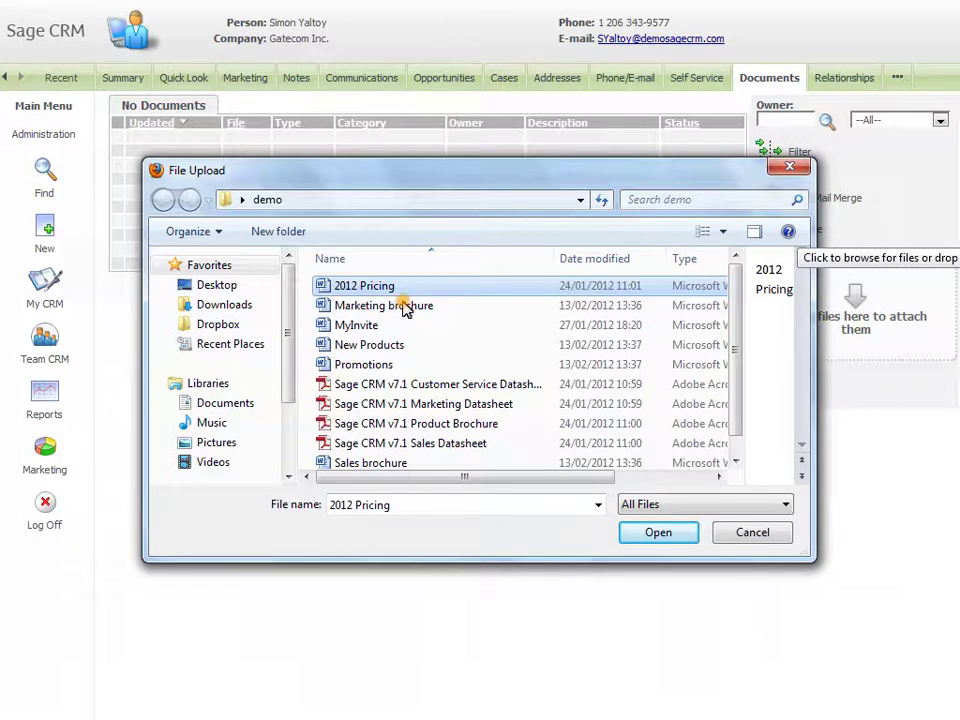
ctrl+click(401, 305)
ctrl+click(382, 345)
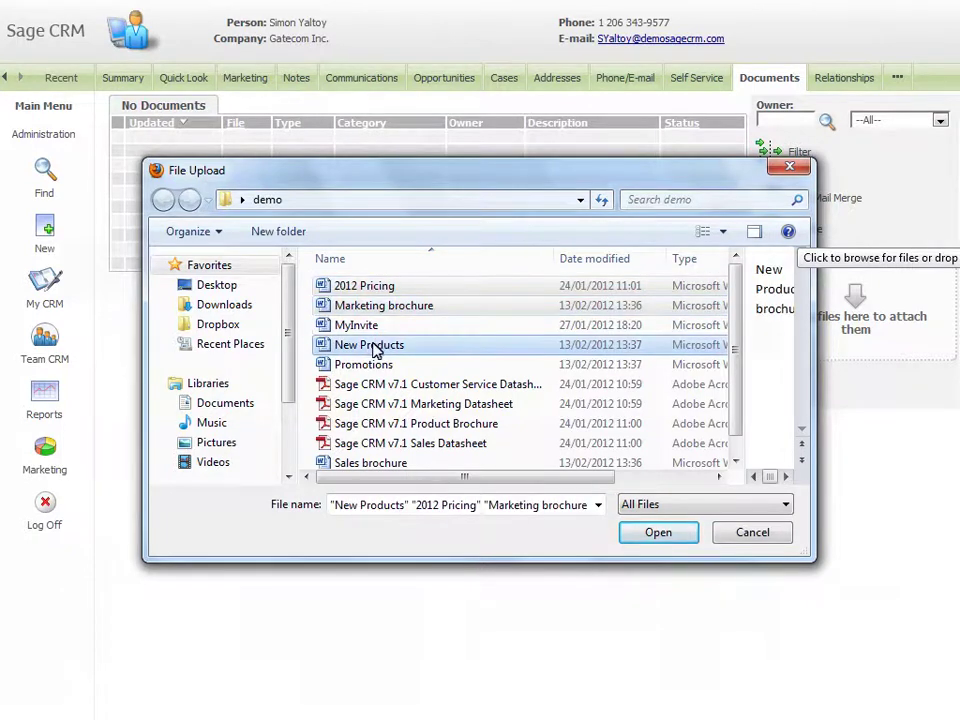
ctrl+click(366, 366)
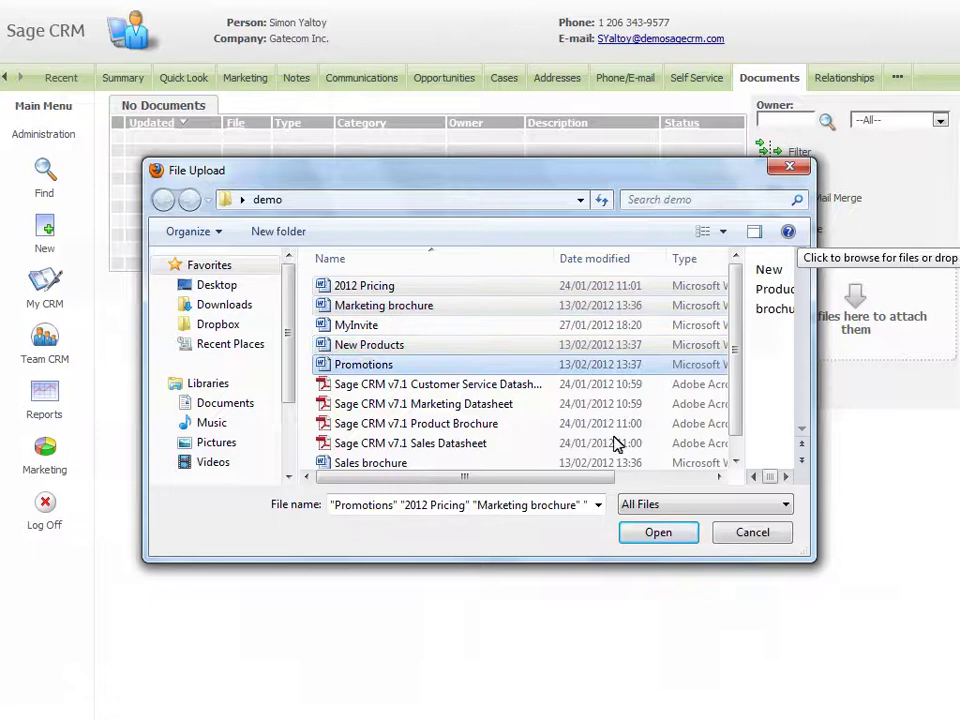
click(651, 535)
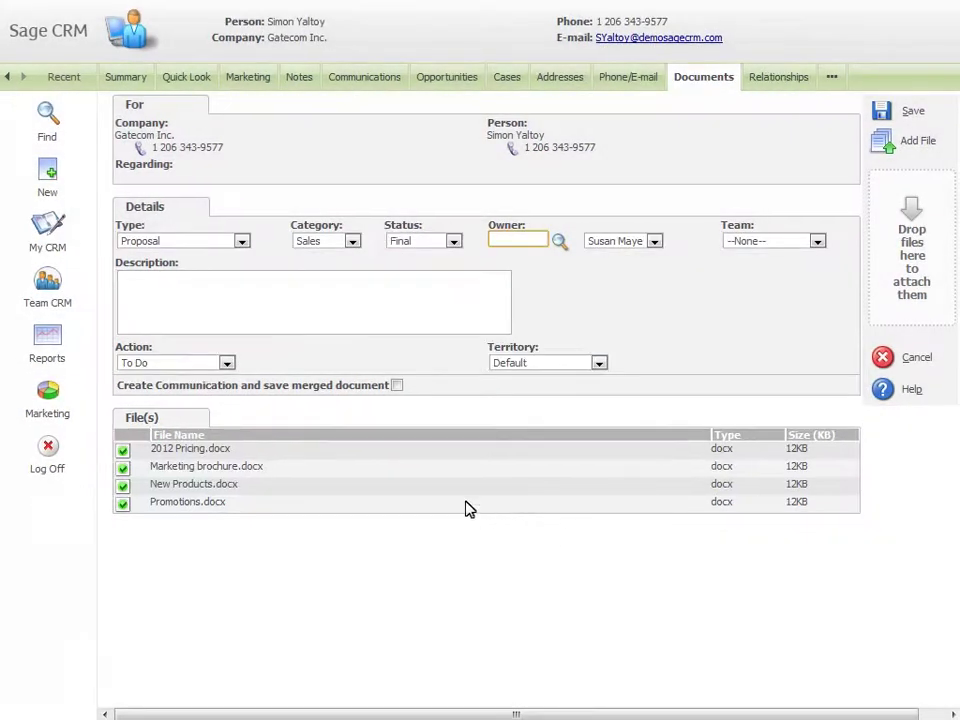
Save the four documents with 'Create Communication and save merged document' ticked.
click(397, 386)
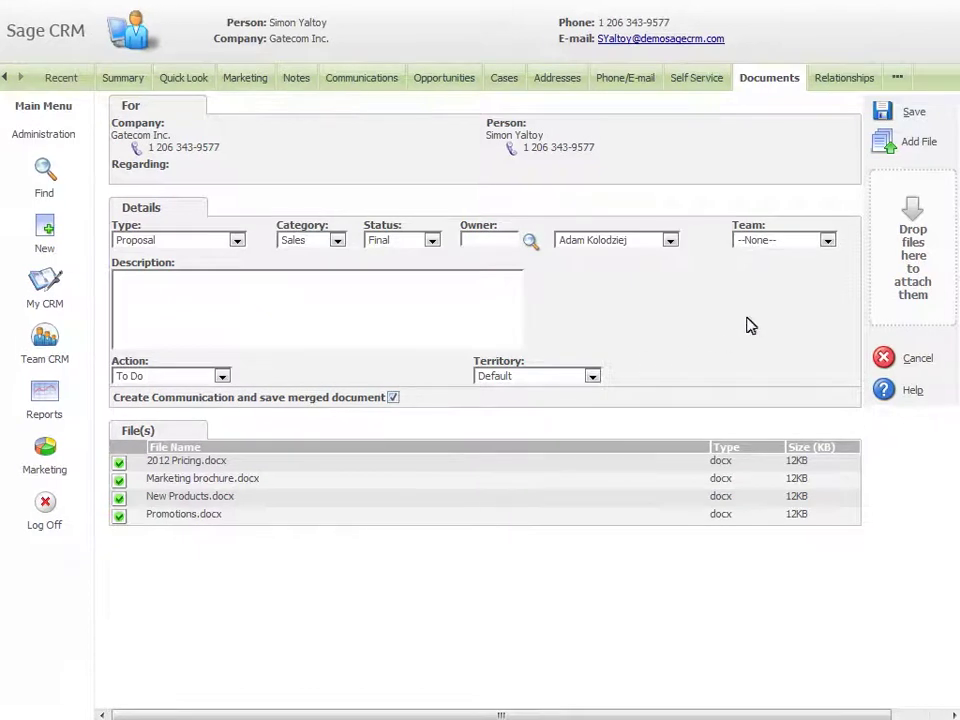
click(878, 104)
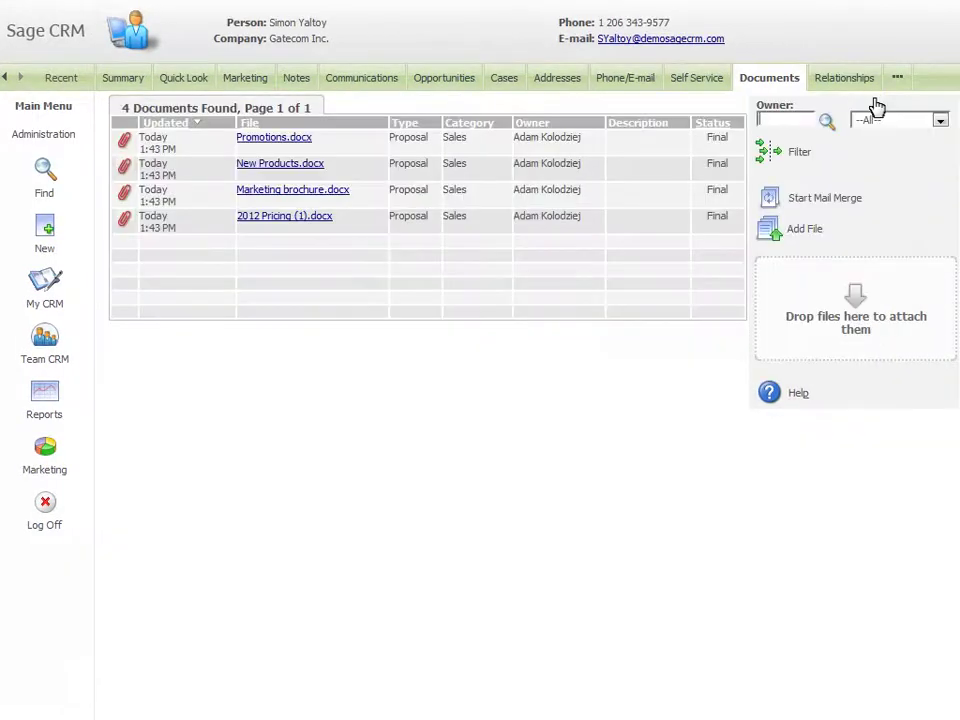
Open the contact's To Do task from Communications and view its Attachments (4).
click(385, 89)
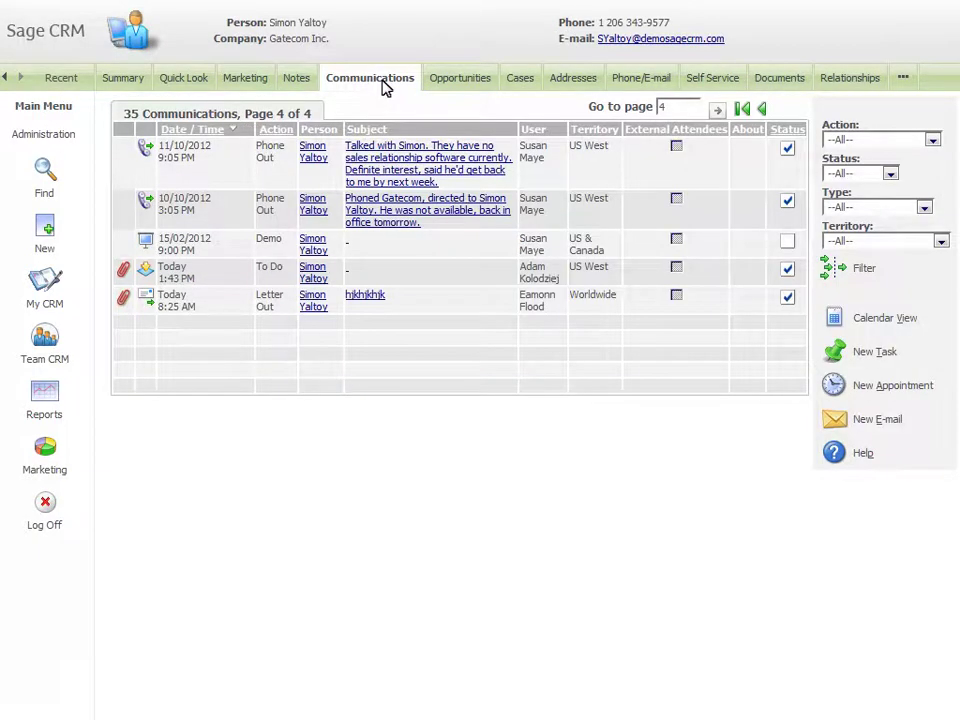
click(150, 274)
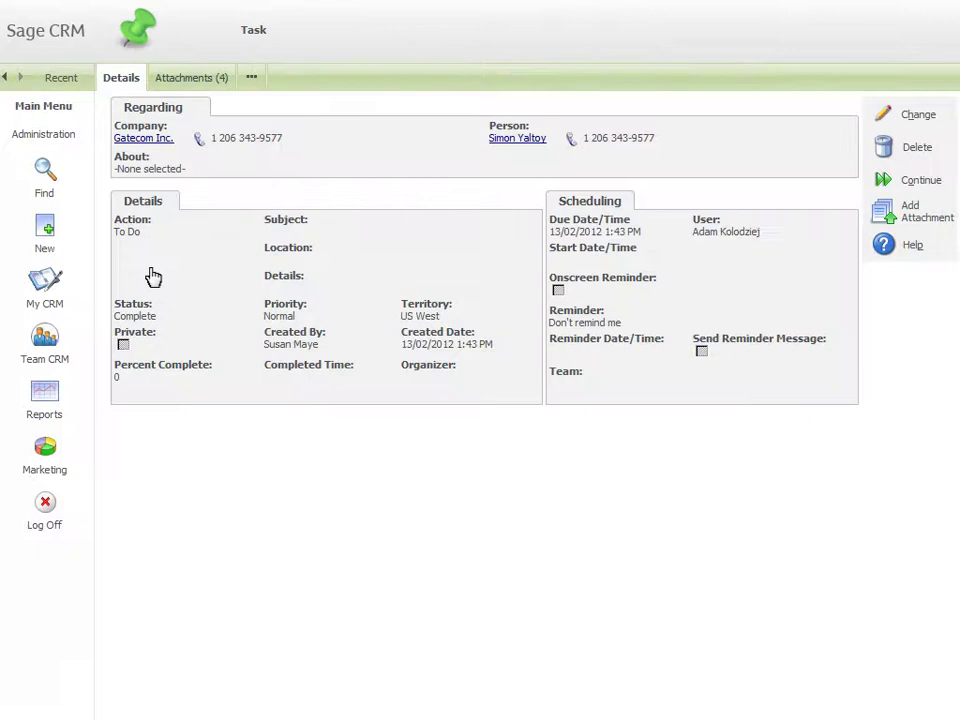
click(186, 80)
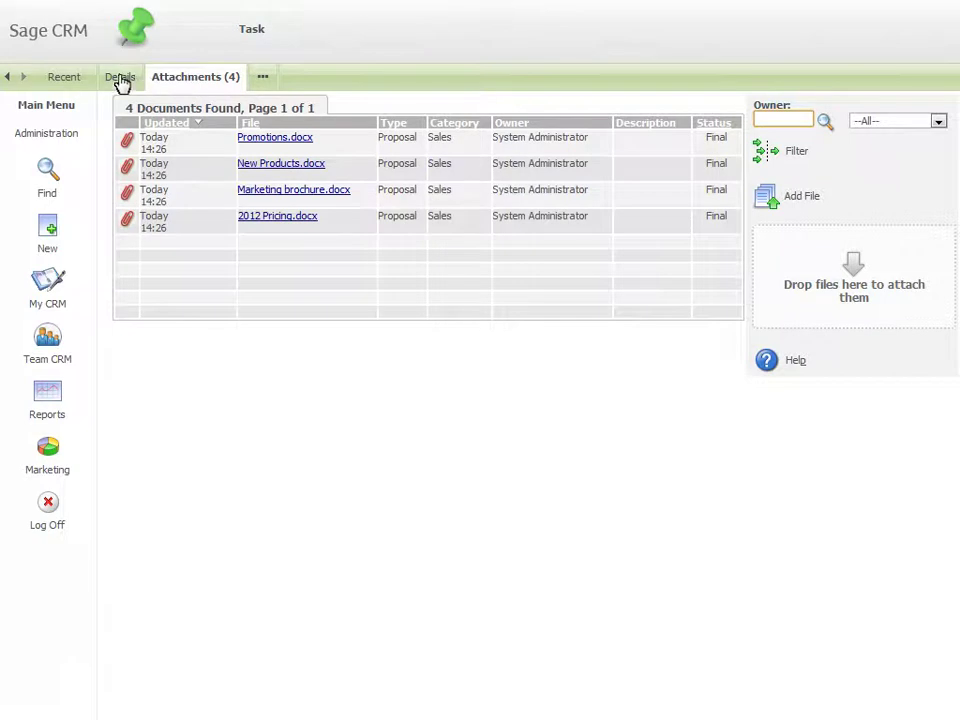
Open Gatecom Inc. from Recent and create a new task with subject 'Standard Pack'.
click(64, 77)
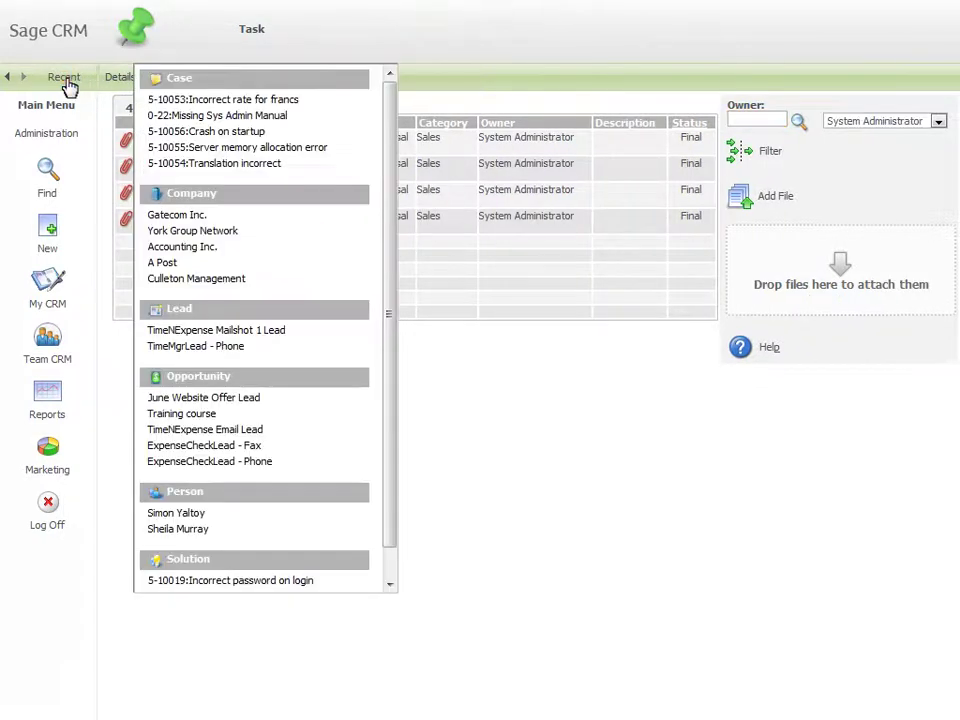
click(178, 514)
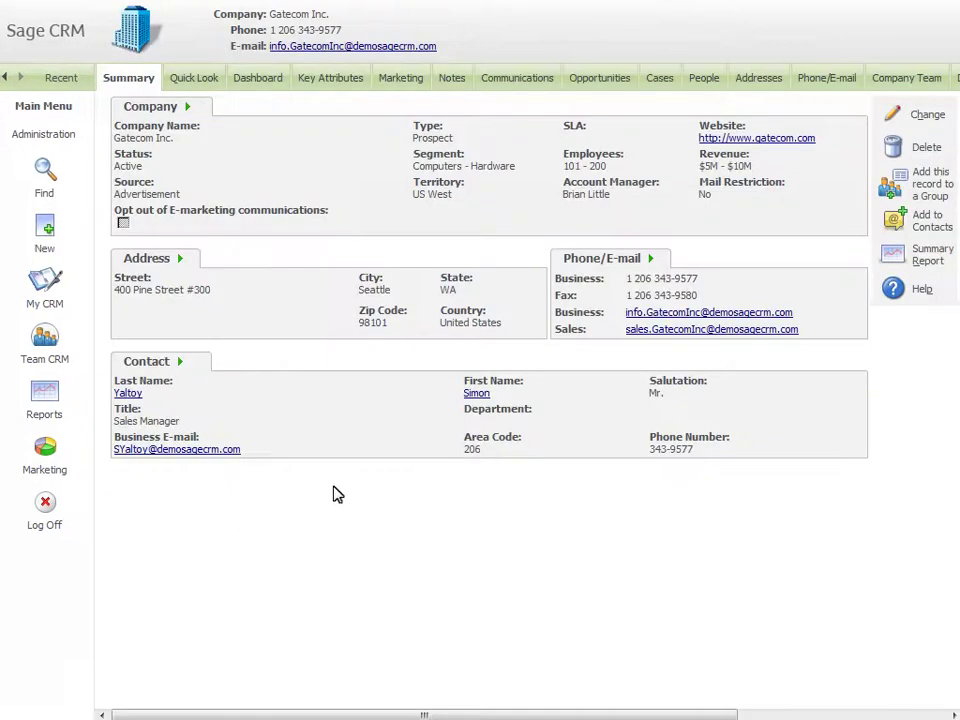
click(525, 82)
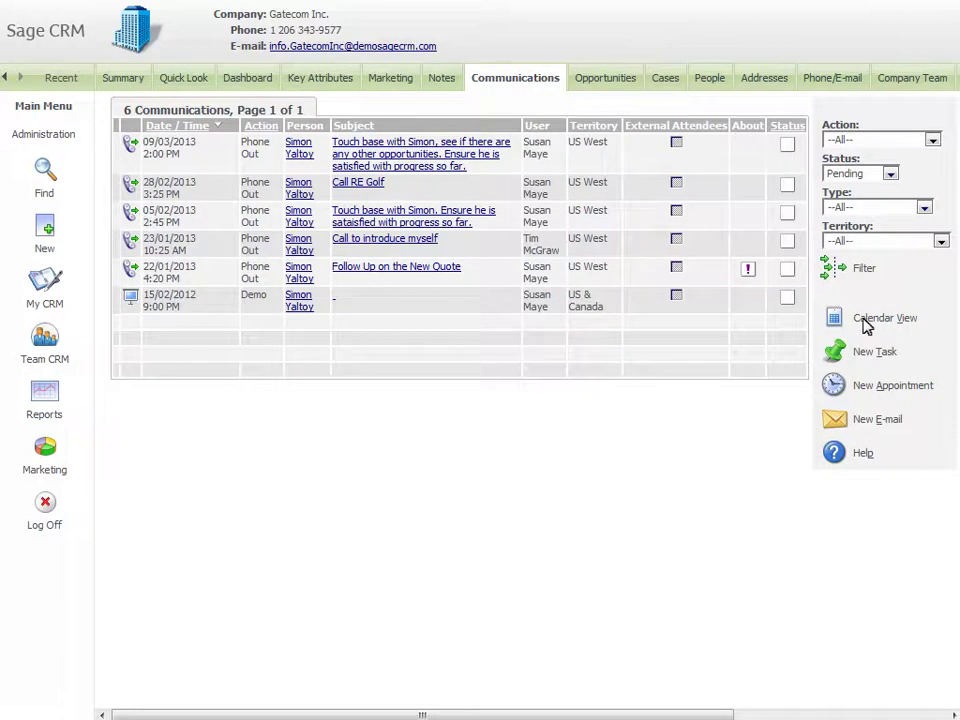
click(863, 351)
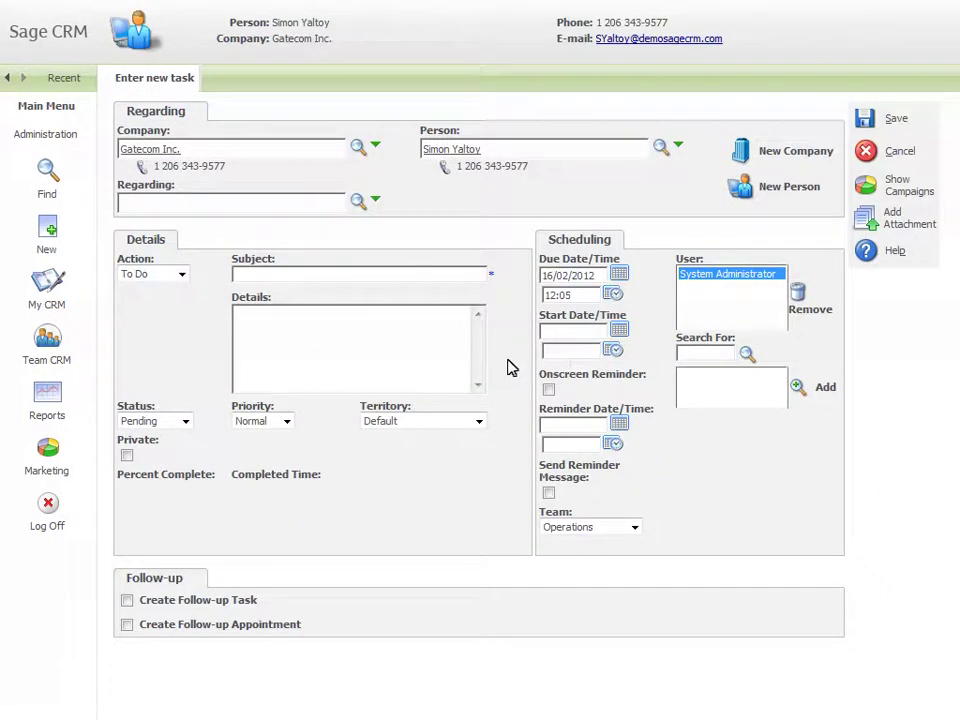
text(Stand)
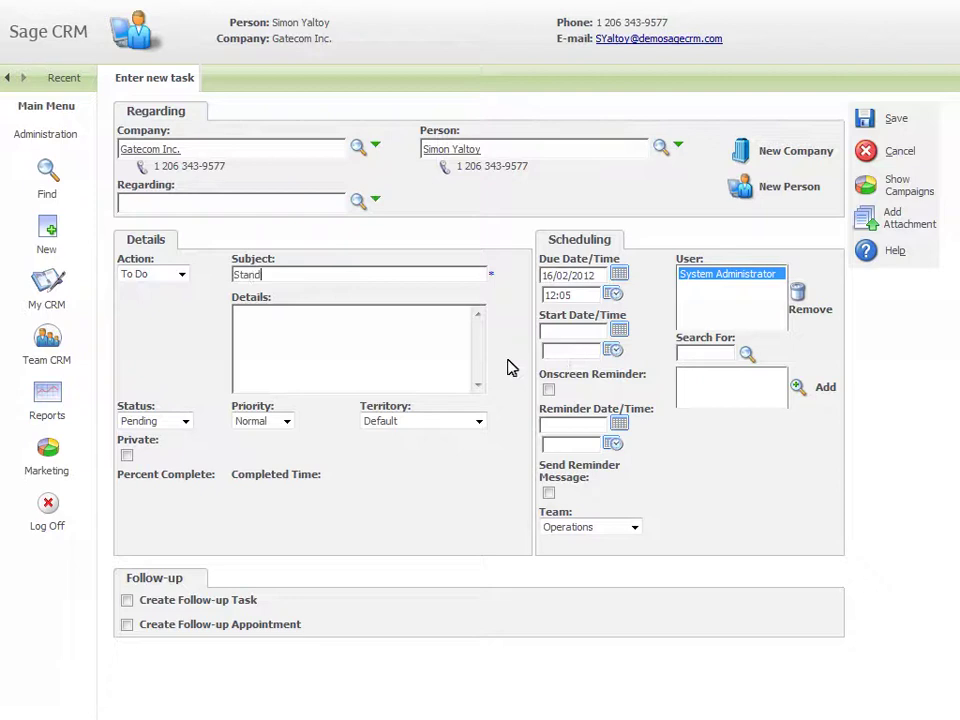
text(ard Pack)
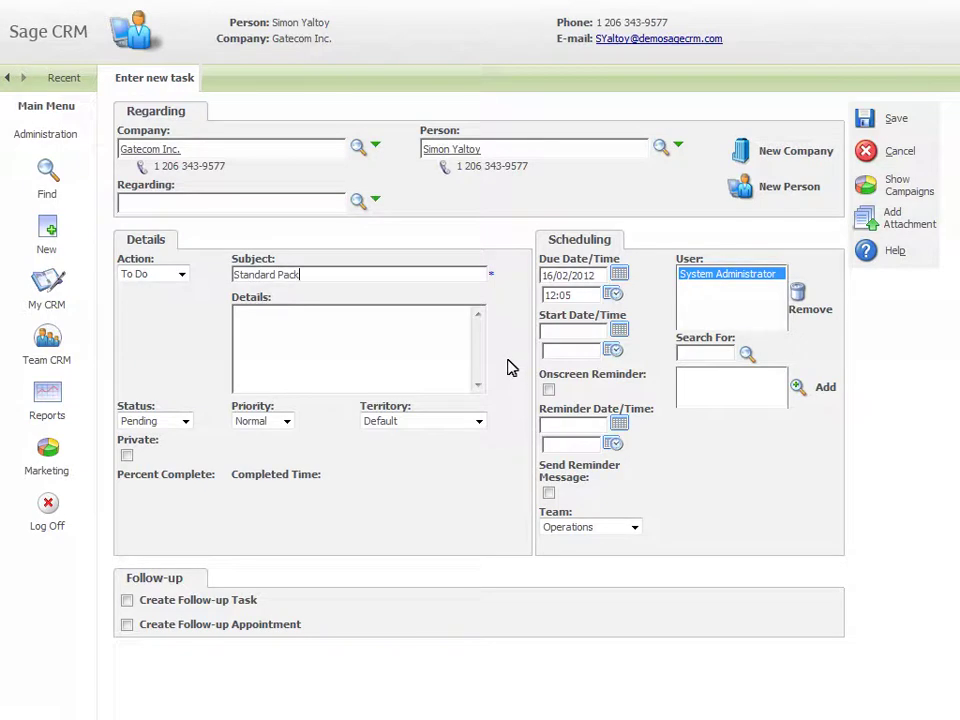
Save the Standard Pack task and attach New Products and Sales brochure to it.
click(857, 222)
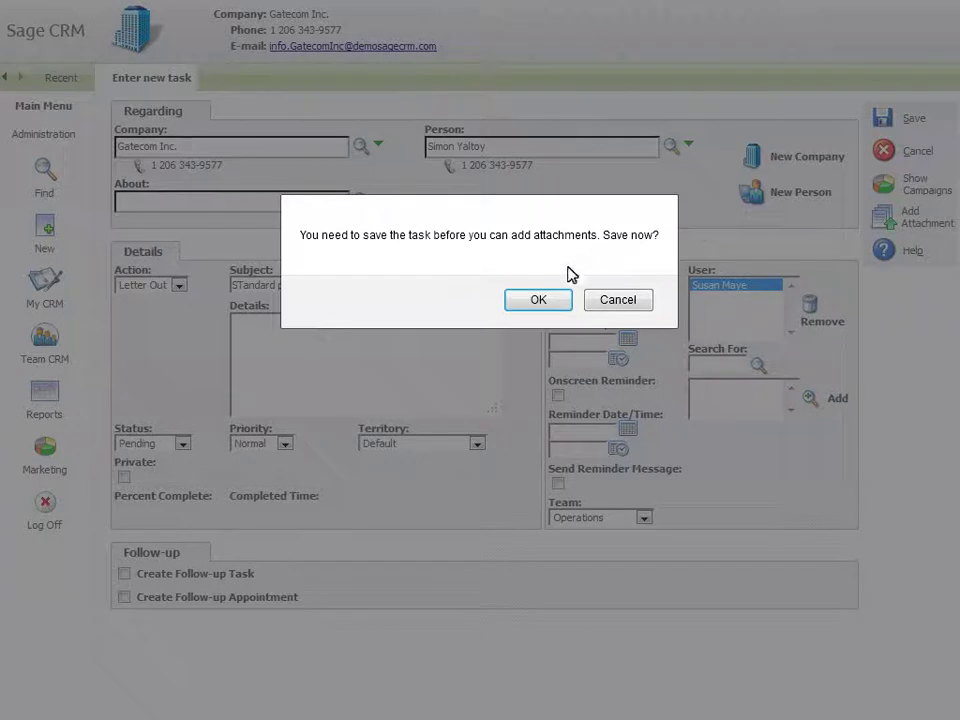
click(552, 303)
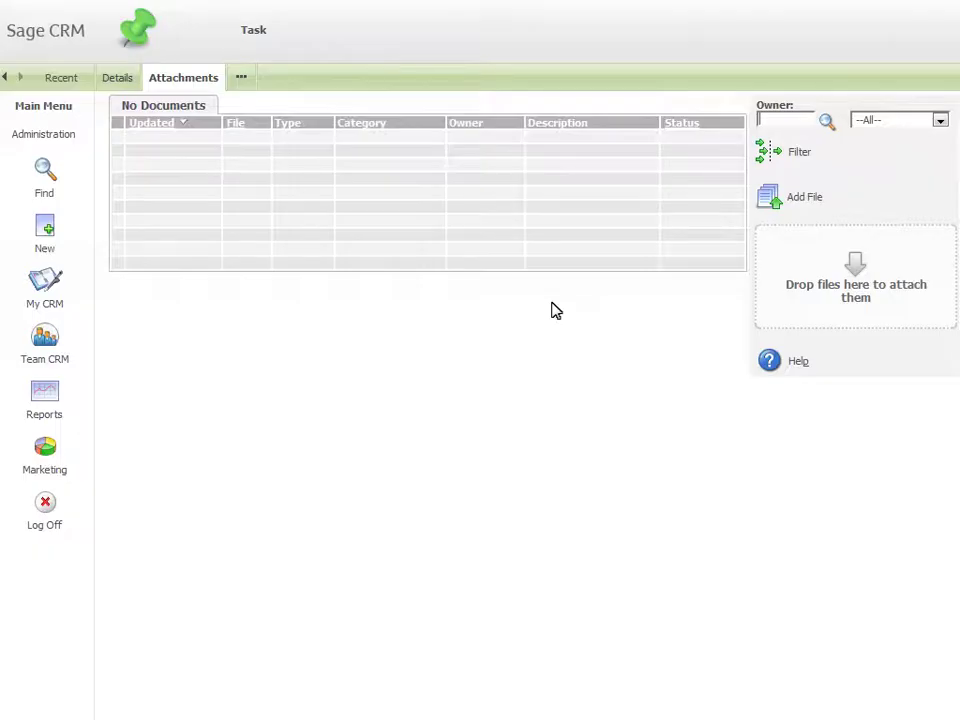
click(768, 194)
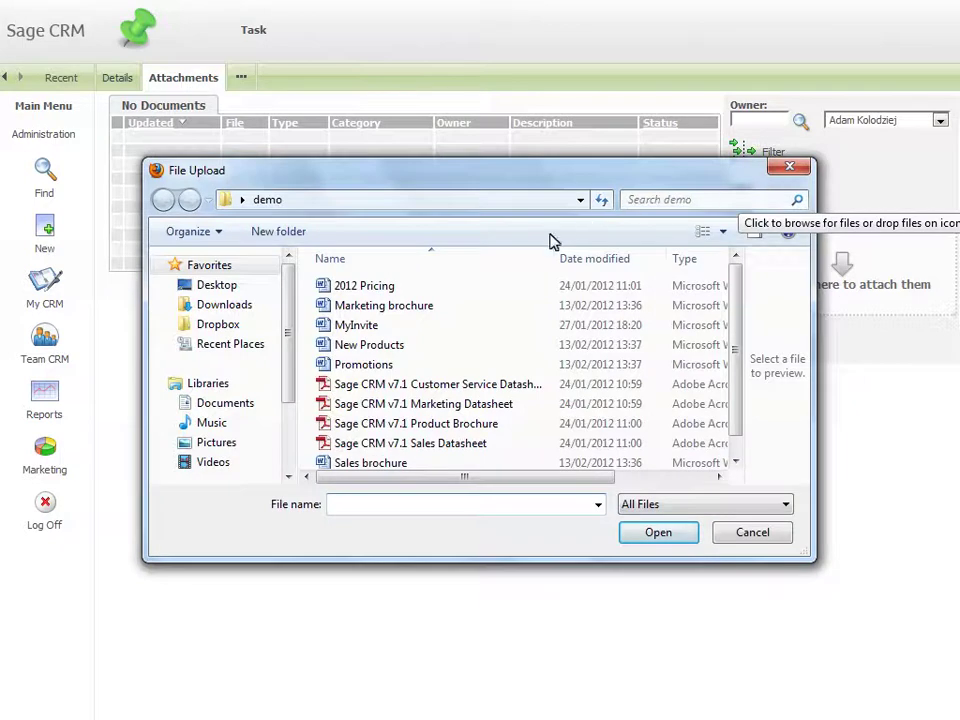
click(495, 347)
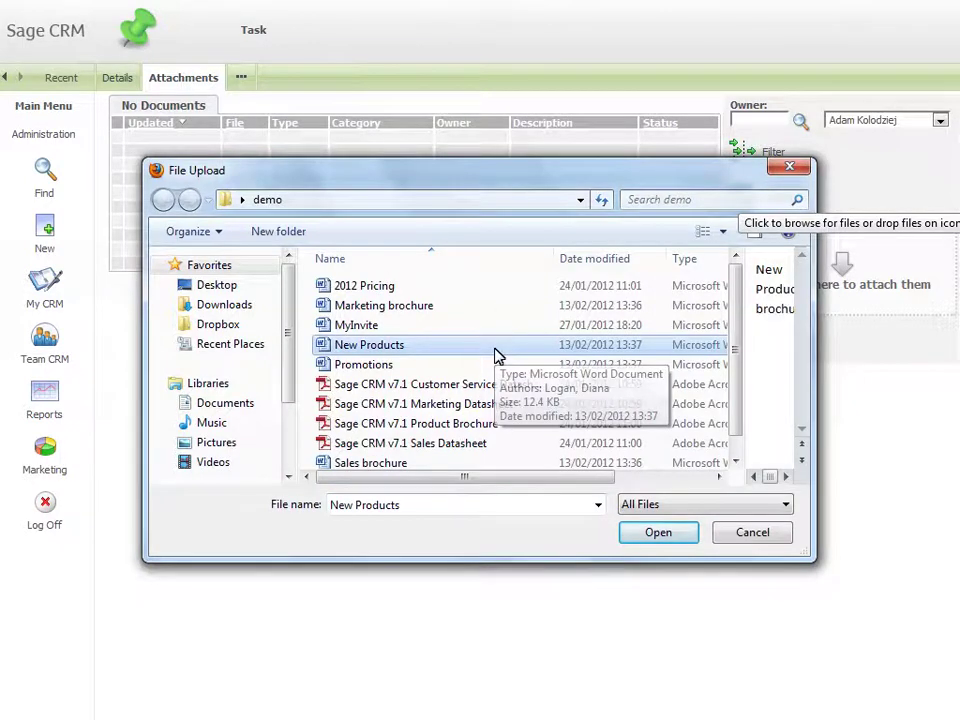
ctrl+click(390, 466)
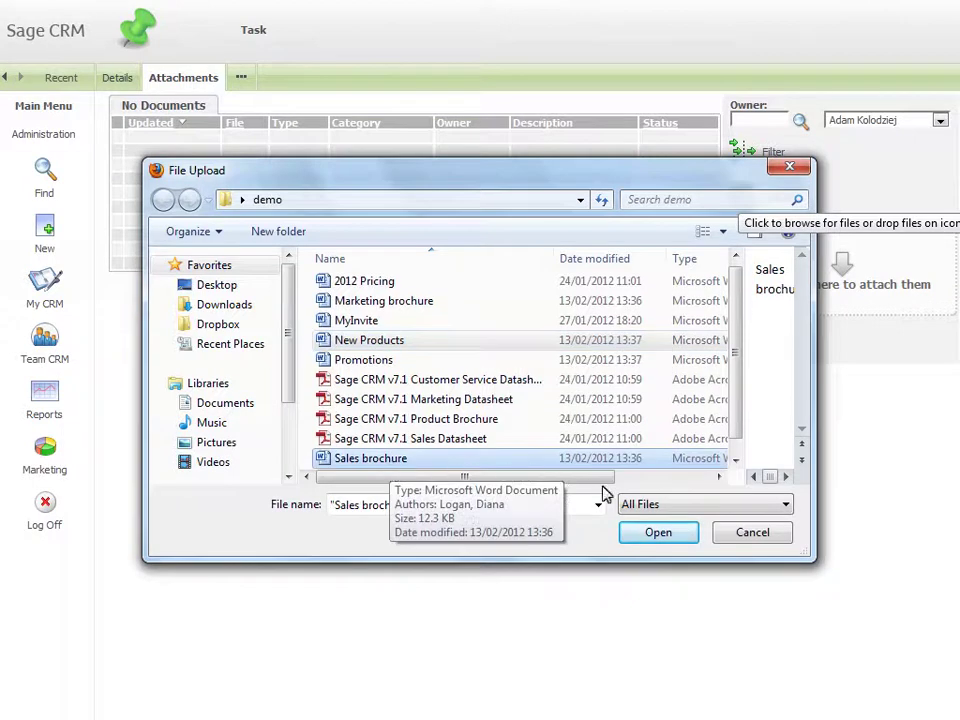
click(658, 538)
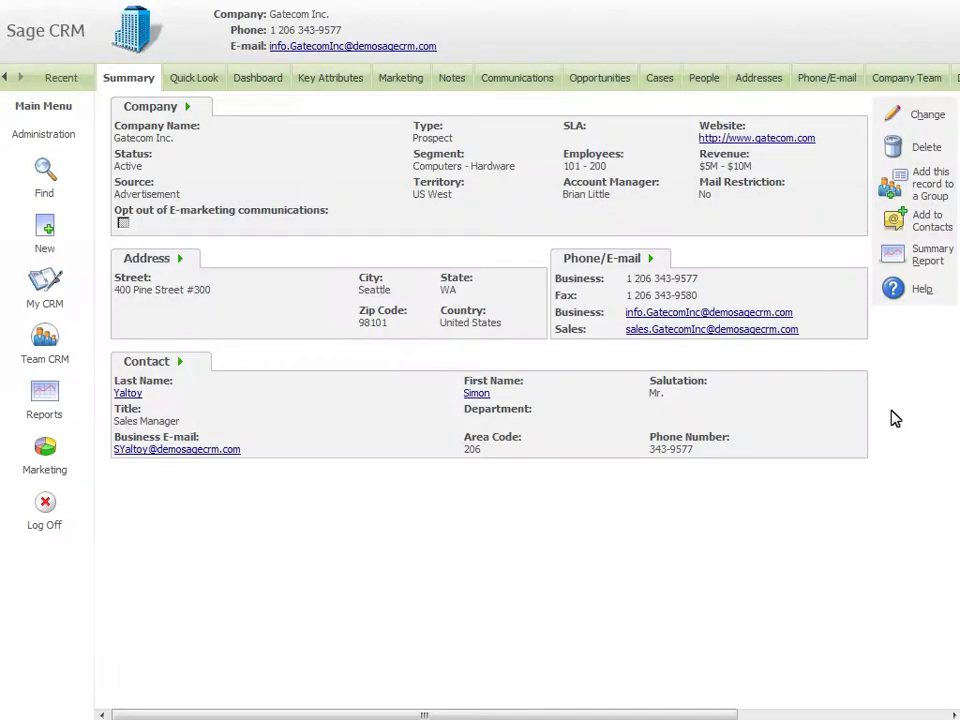
Open the Standard pack task's New Products (1).docx attachment from Gatecom's Communications.
click(515, 84)
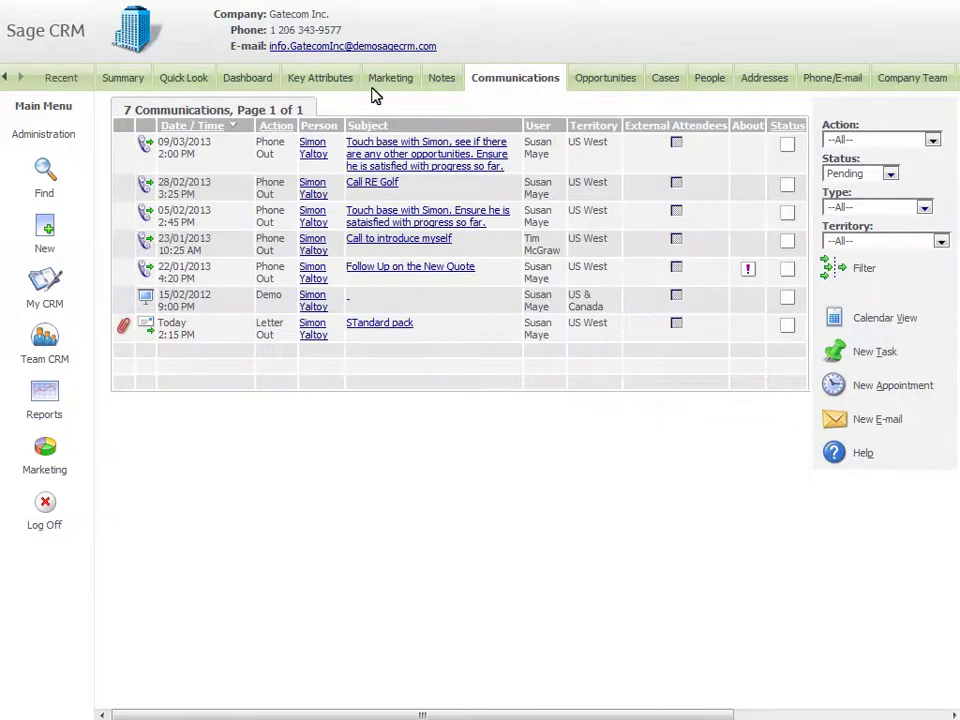
click(124, 328)
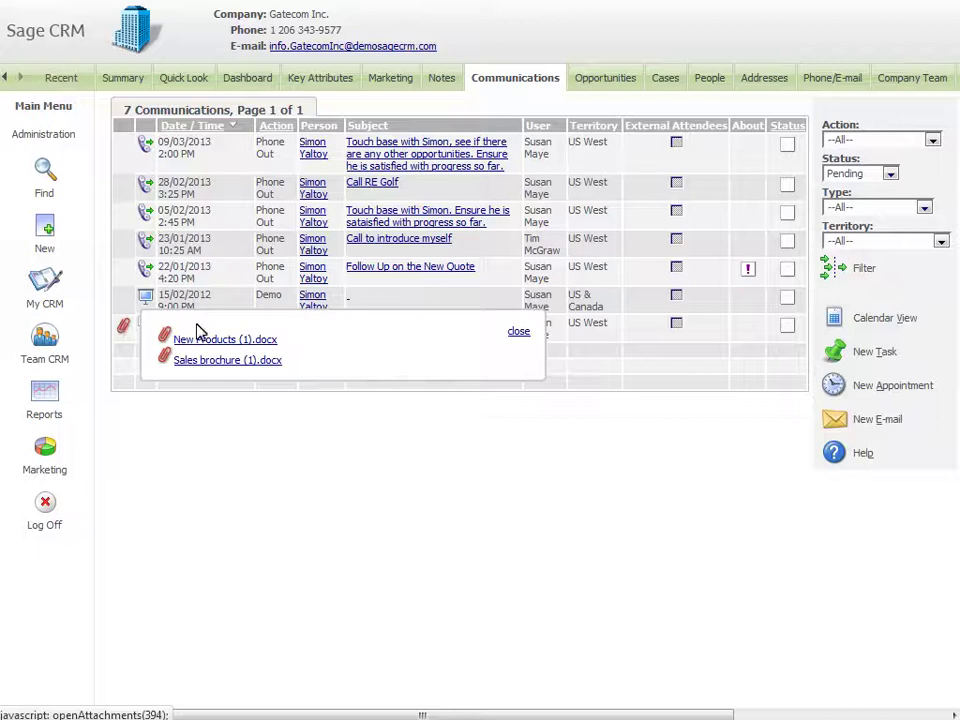
click(240, 338)
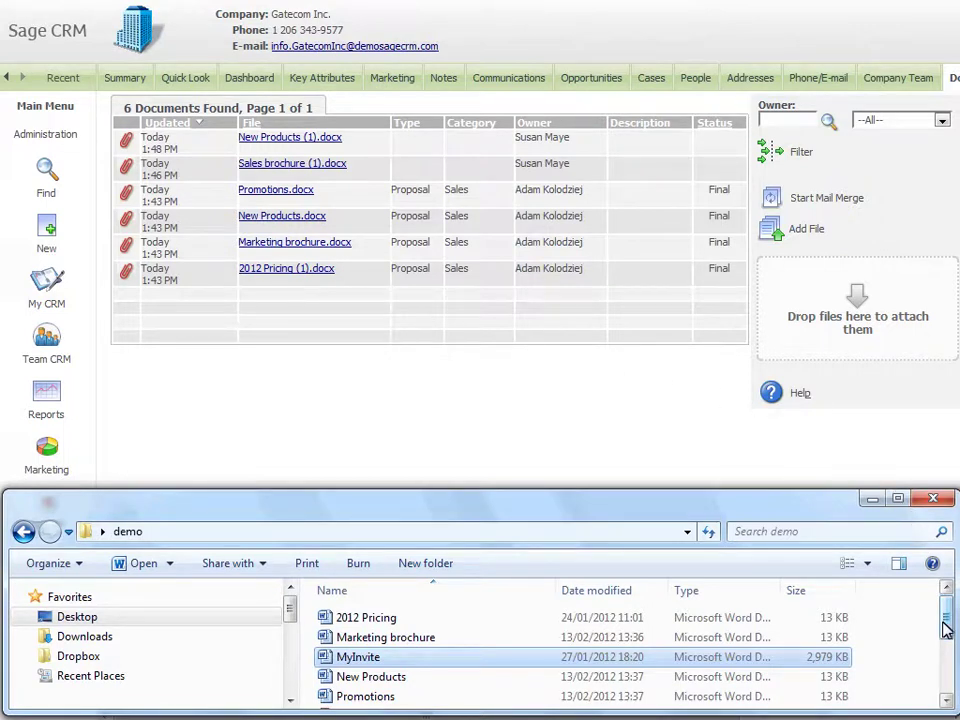
Drag Sales brochure from the demo folder onto the Documents drop area.
drag(945, 627, 950, 697)
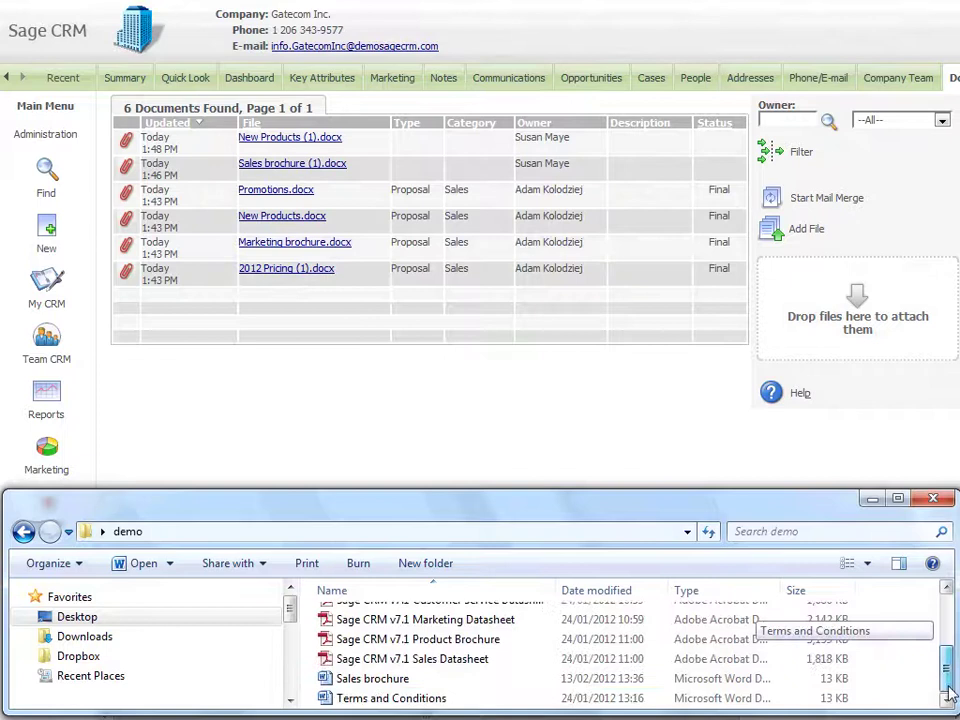
drag(372, 678, 815, 362)
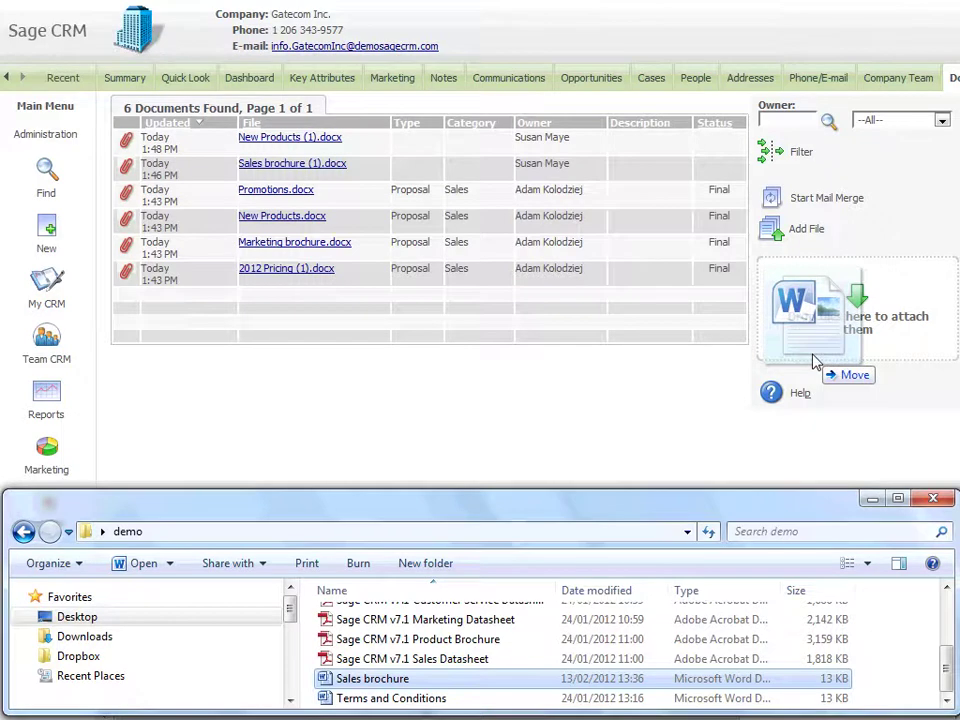
drag(813, 362, 816, 362)
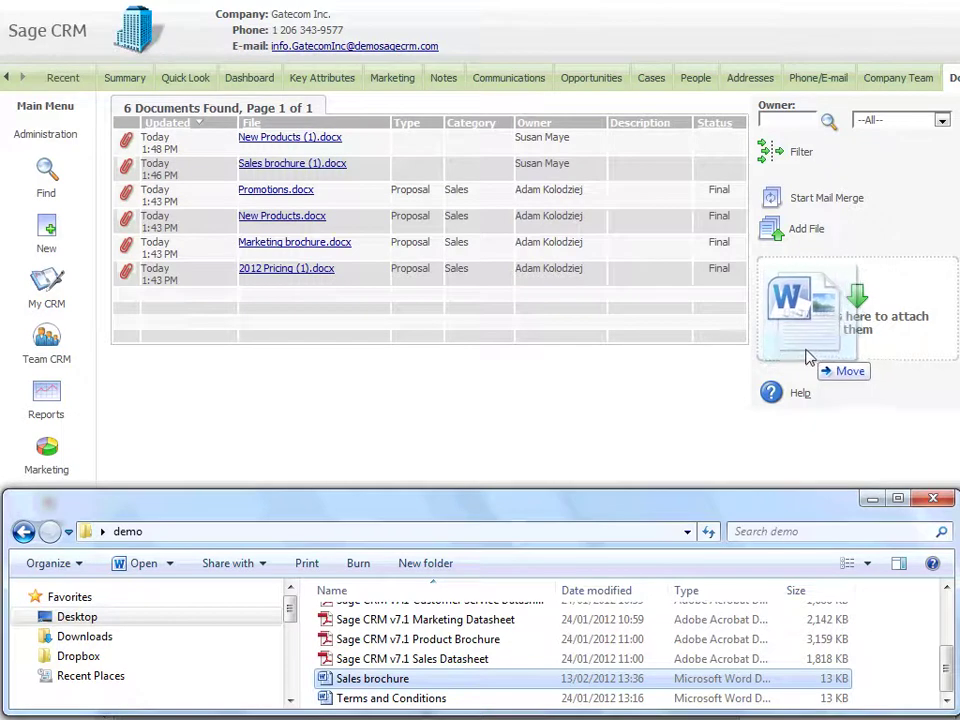
drag(810, 358, 806, 354)
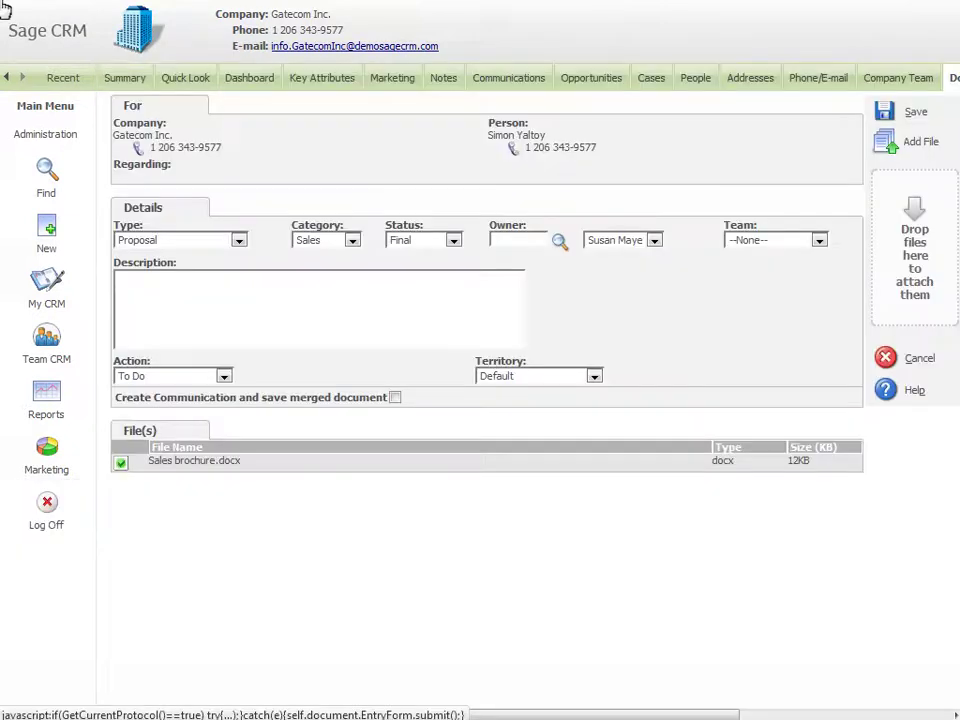
Save Sales brochure (2).docx as a Final Sales proposal document.
click(884, 112)
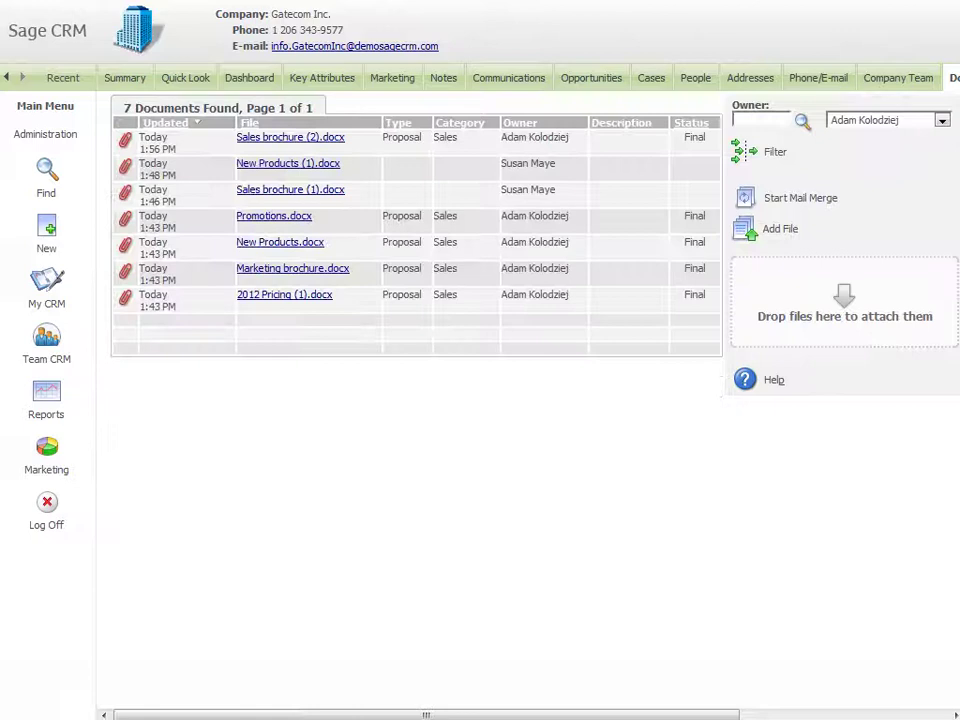